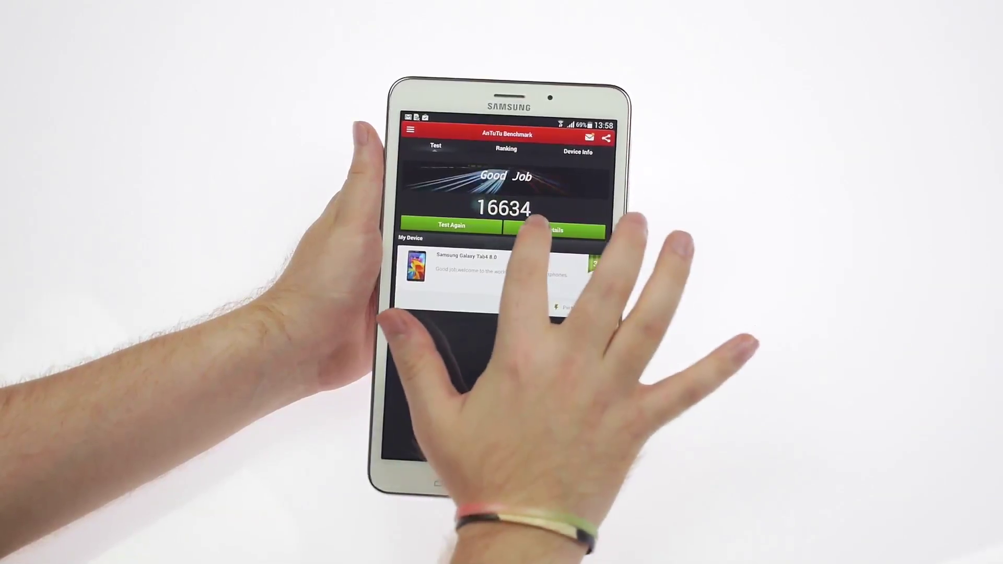
Step: Open AnTuTu's breakdown of the 16634 score, then exit to the home screen
{"action": "left_click", "coordinate": [553, 230]}
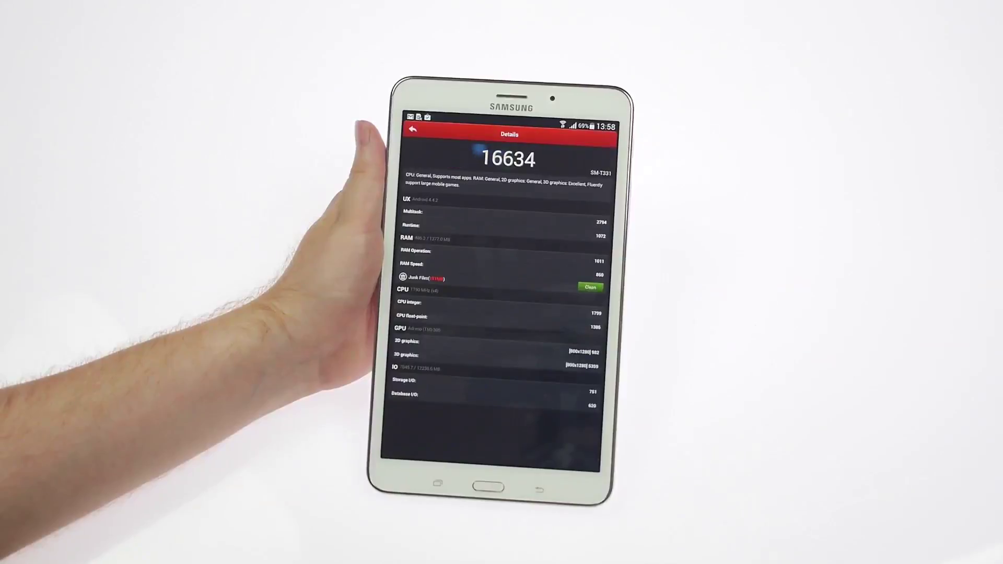
{"action": "left_click", "coordinate": [539, 490]}
{"action": "left_click", "coordinate": [526, 306]}
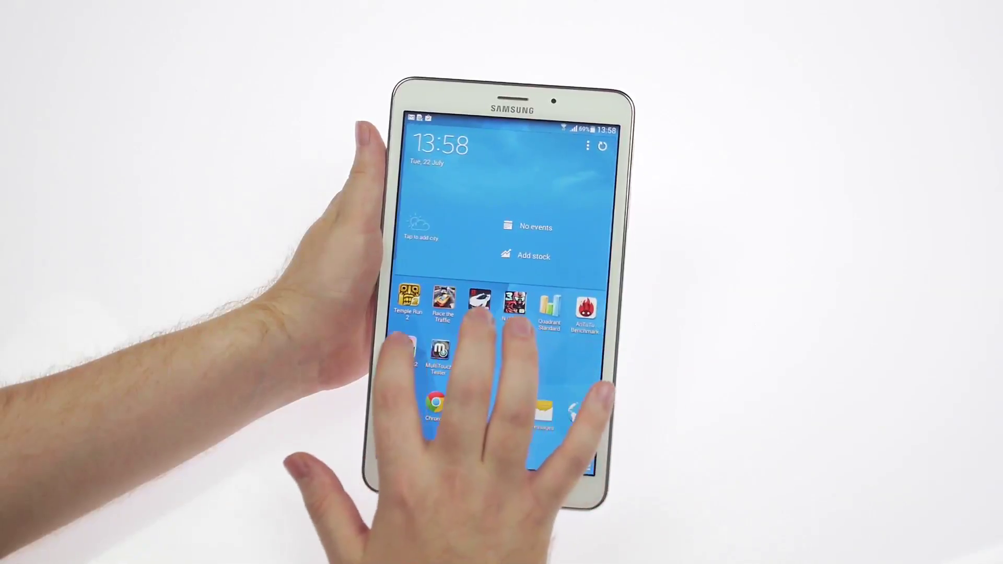
Step: Run the NenaMark2 graphics benchmark to a 55.0 fps result, then go home
{"action": "left_click", "coordinate": [552, 427]}
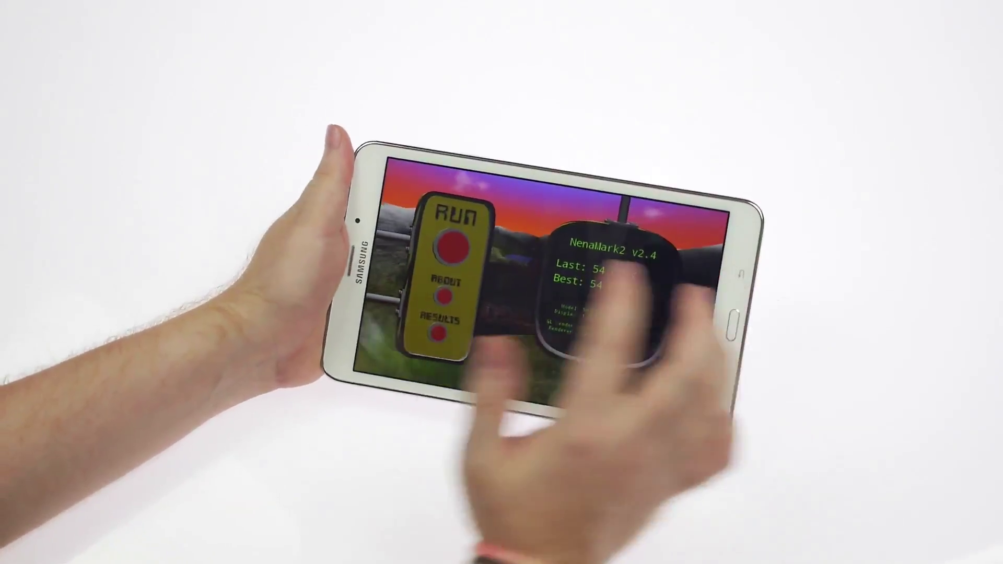
{"action": "left_click", "coordinate": [453, 245]}
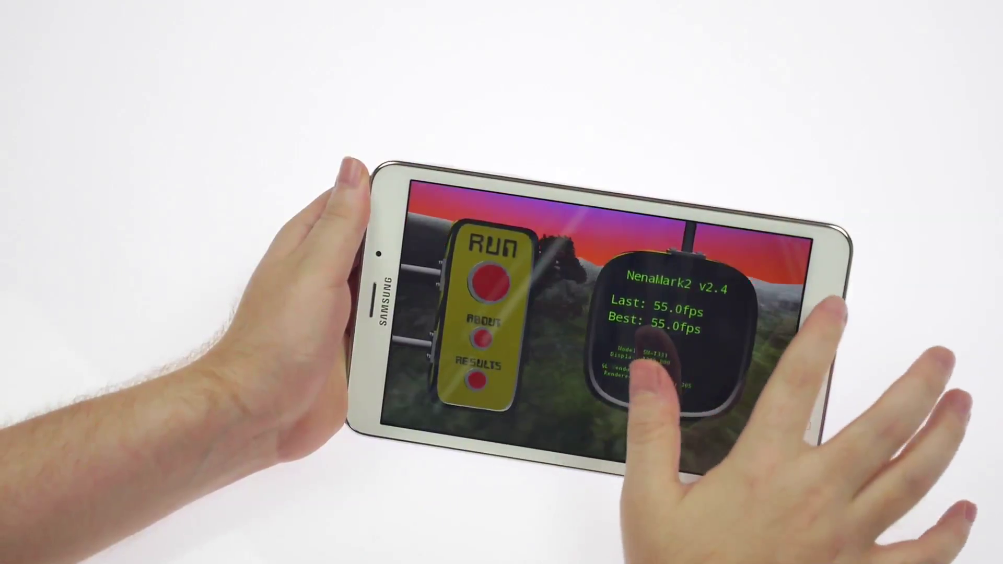
{"action": "left_click", "coordinate": [814, 362]}
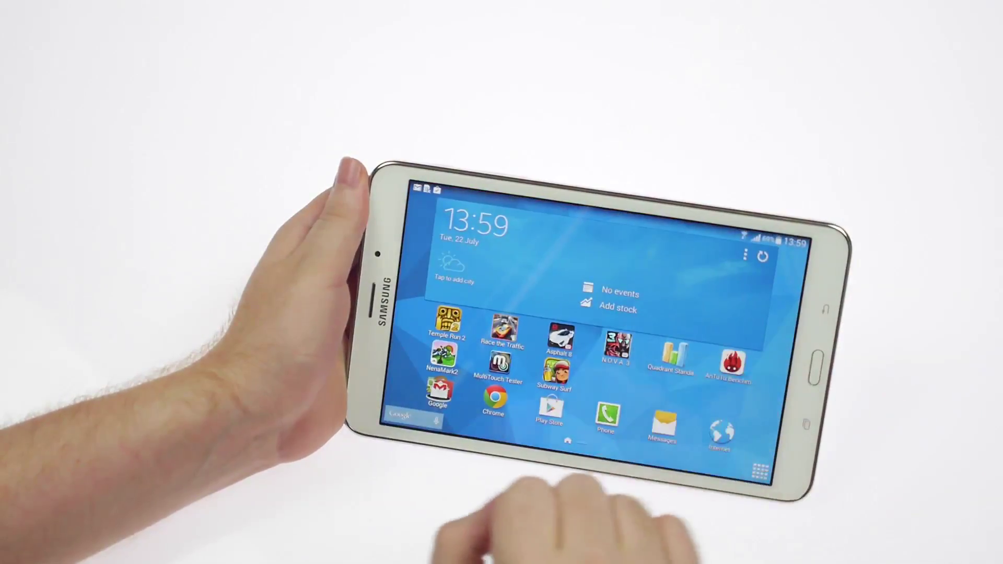